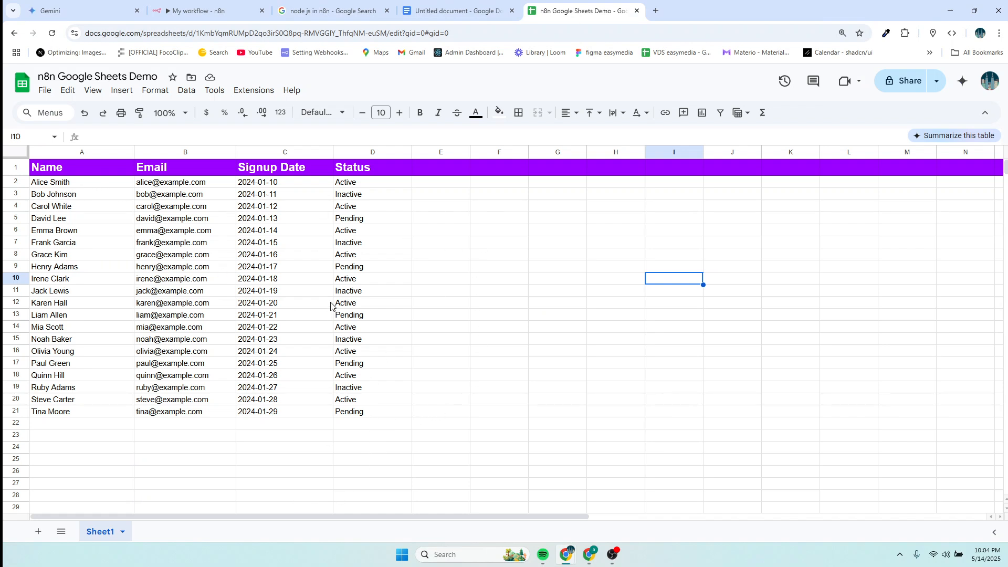
- Switch to the n8n workflow and find Google Sheets in the node search for the first step
click(198, 11)
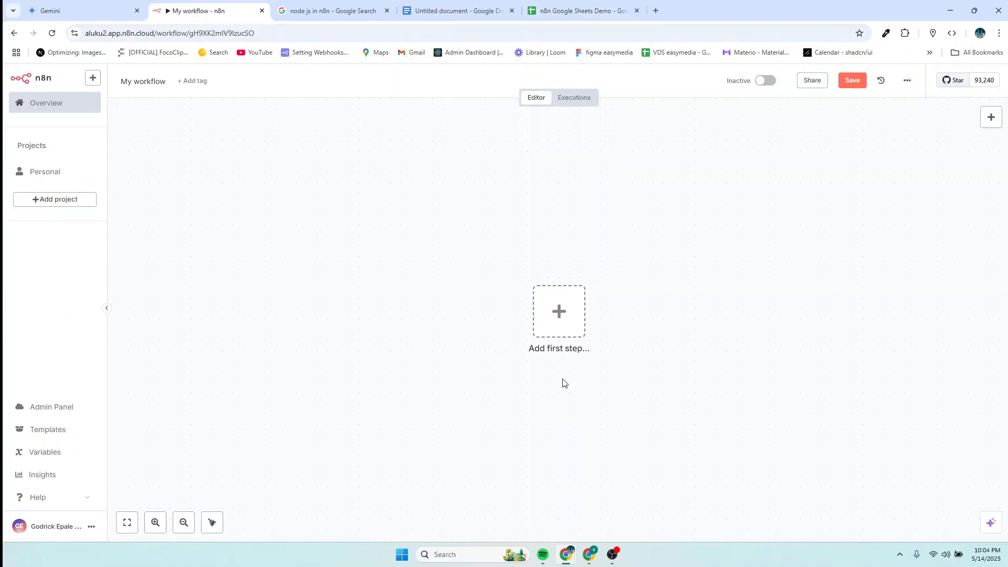
click(560, 322)
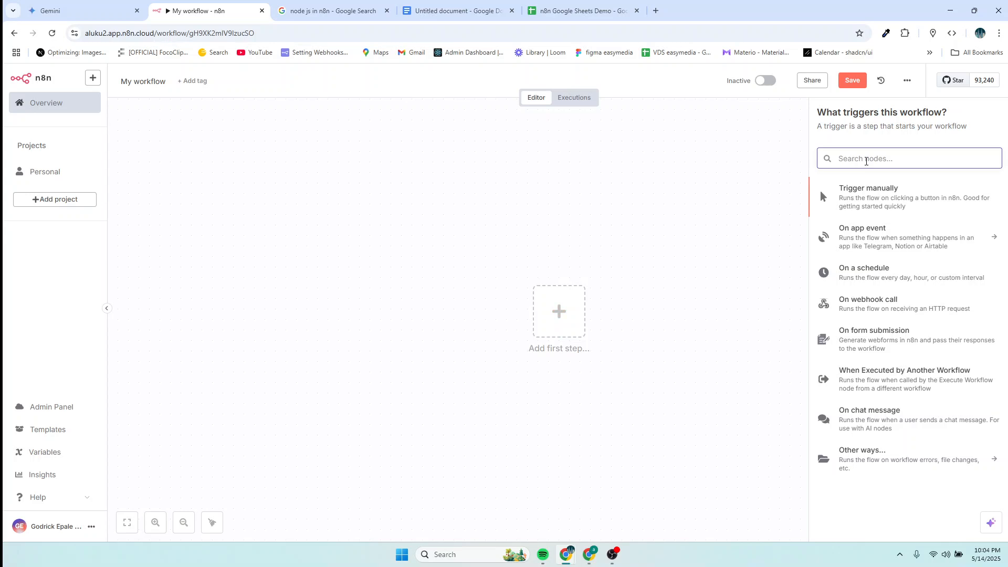
text(goog)
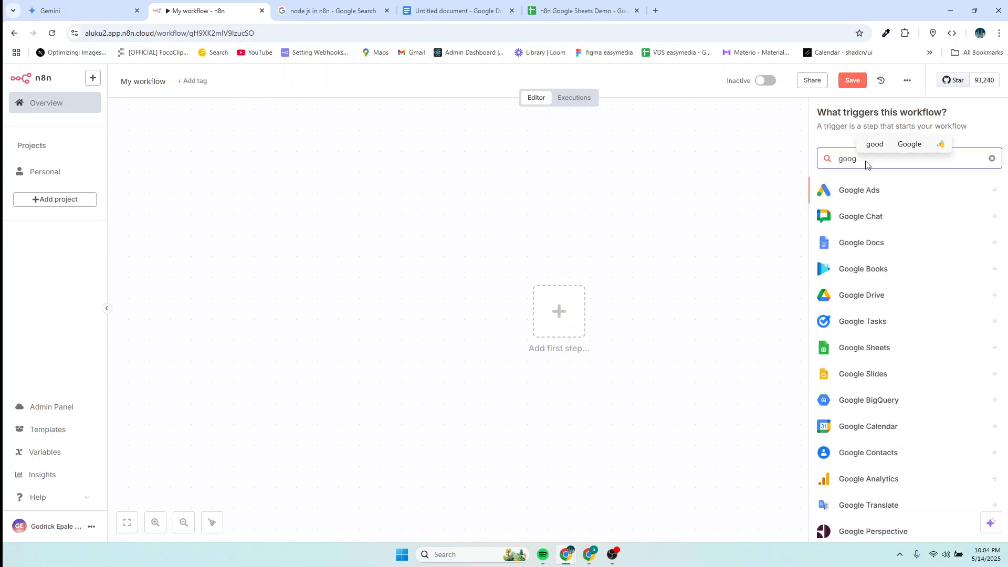
text(lw)
key(BackSpace)
key(BackSpace)
text(e)
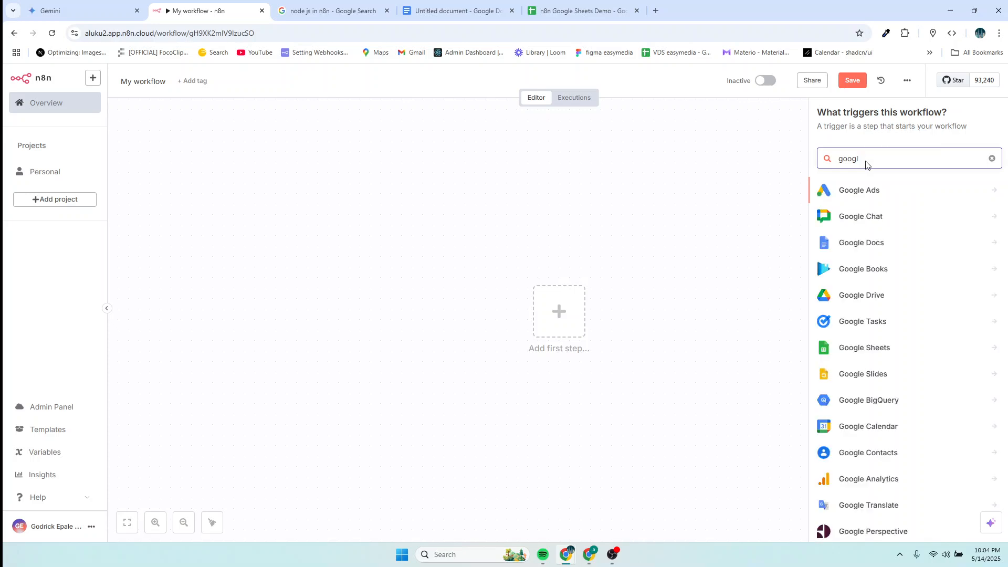
text( shee)
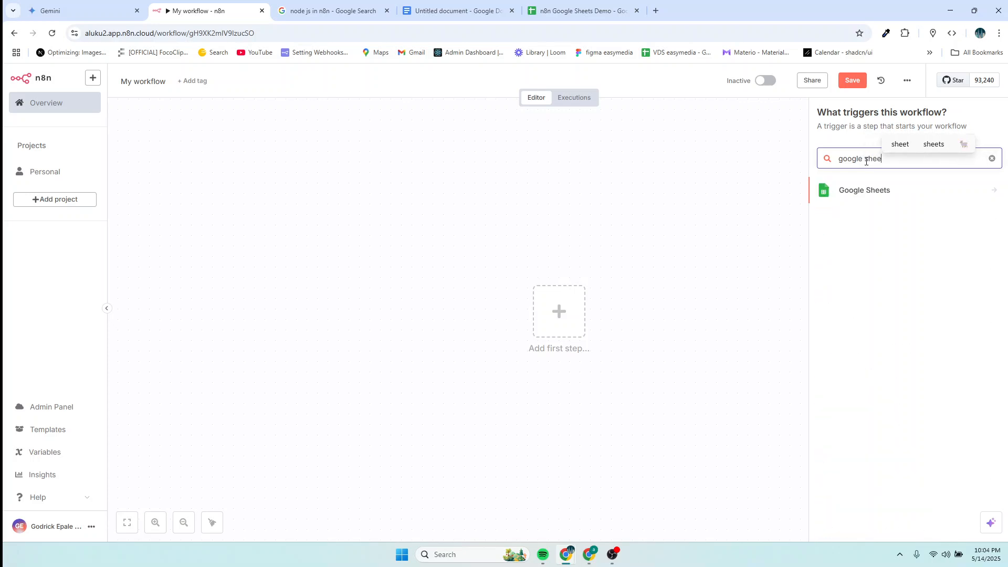
click(873, 195)
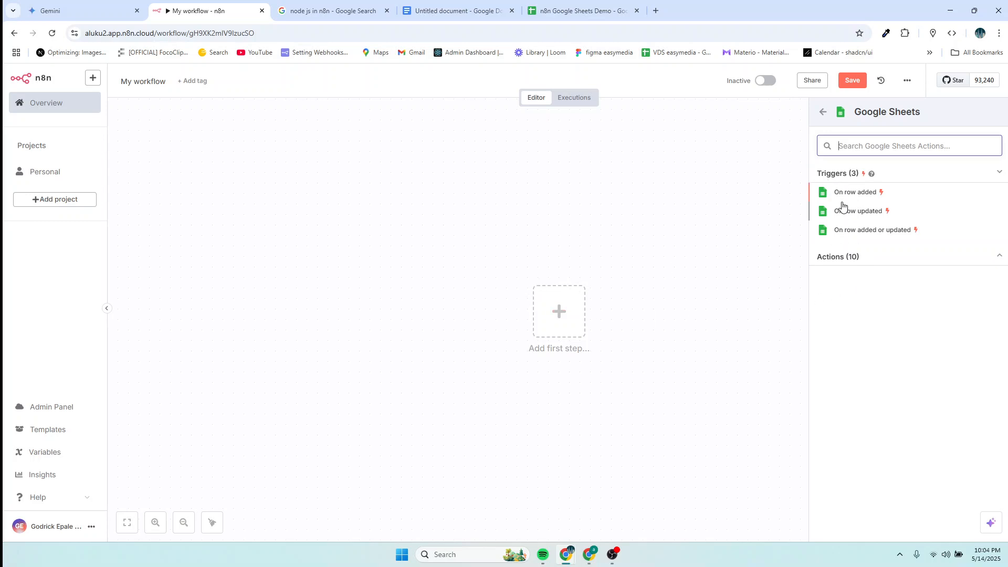
- Add the Google Sheets action "Get row(s) in sheet" to the workflow
click(838, 261)
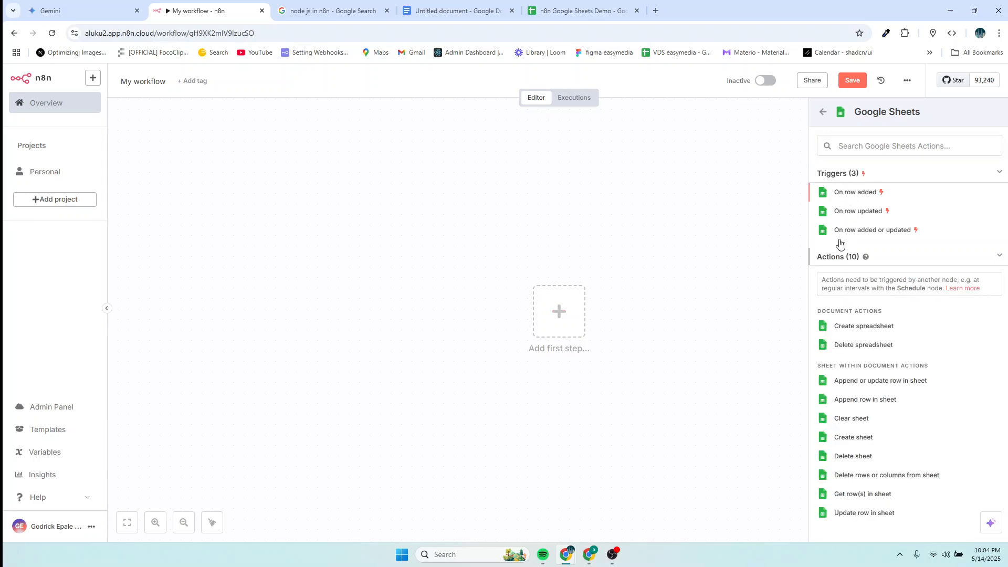
scroll(843, 427, down, 1)
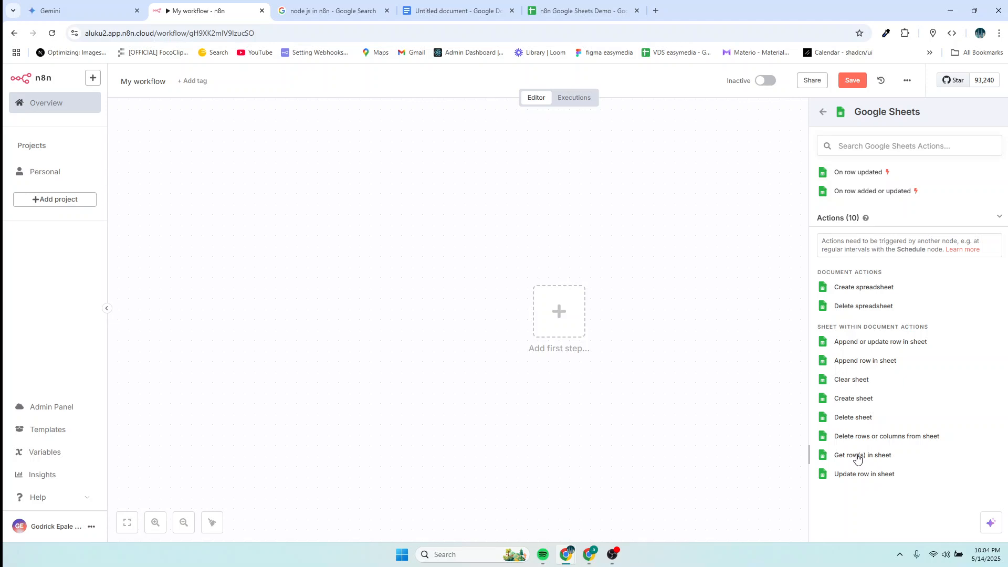
click(857, 456)
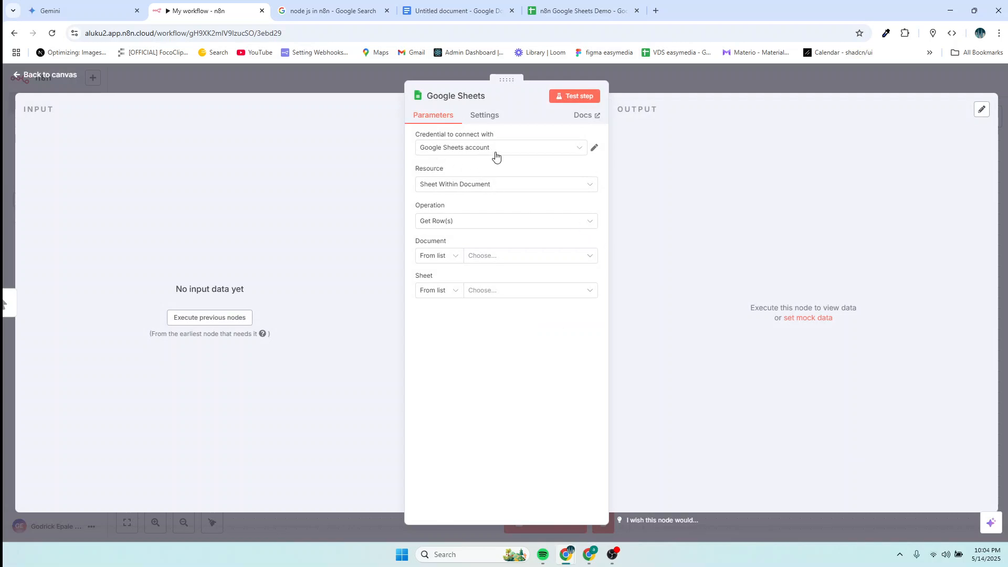
- Create a new Google Sheets credential using OAuth2 (recommended) and start the Google sign-in
click(579, 151)
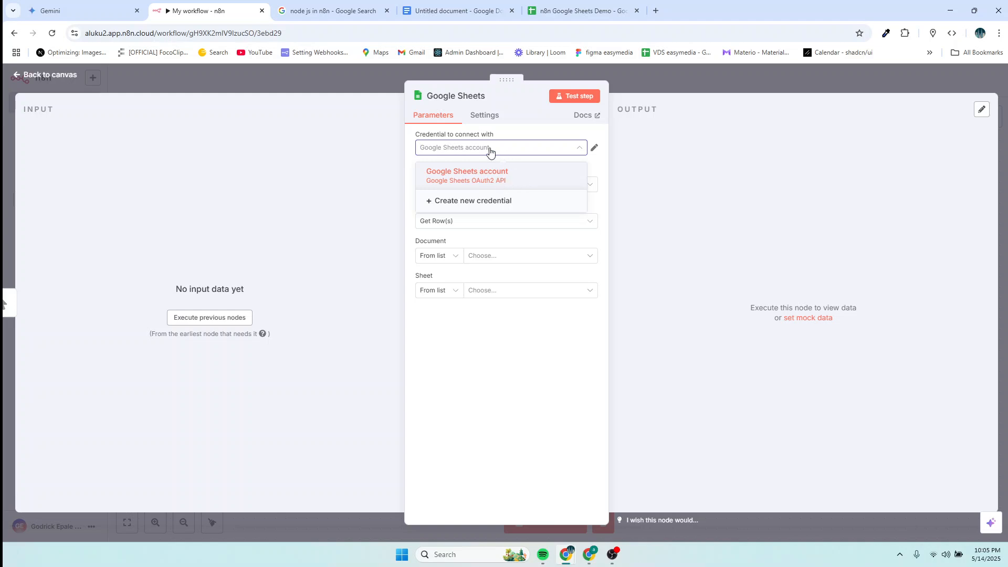
click(458, 204)
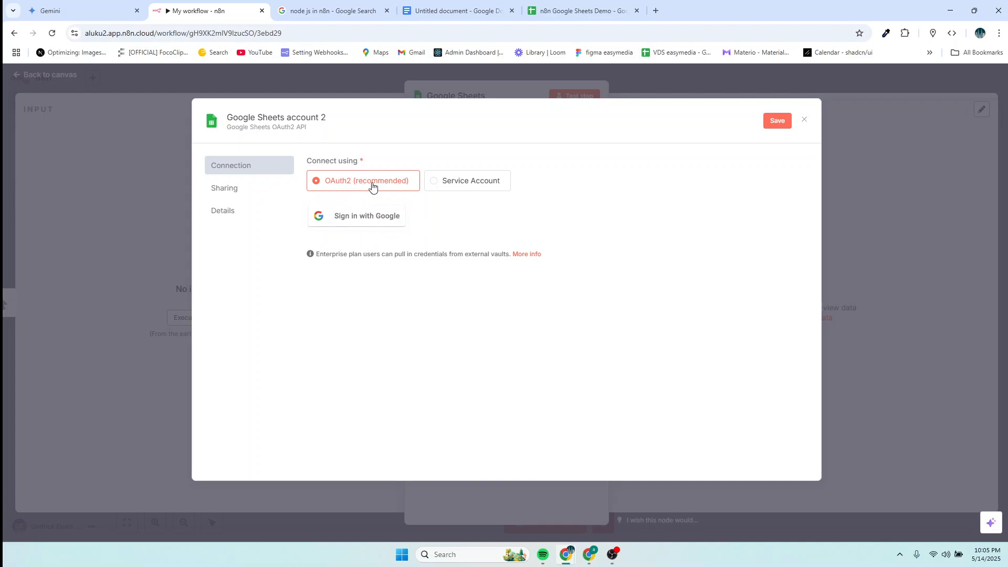
click(357, 220)
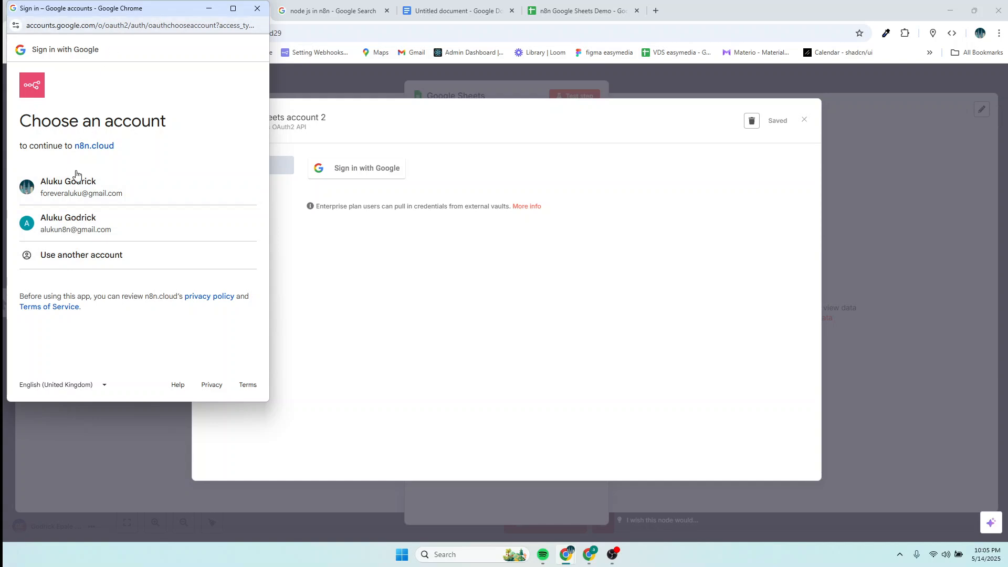
- Check the n8n Google Sheets Demo spreadsheet and return to the Google sign-in window
click(549, 12)
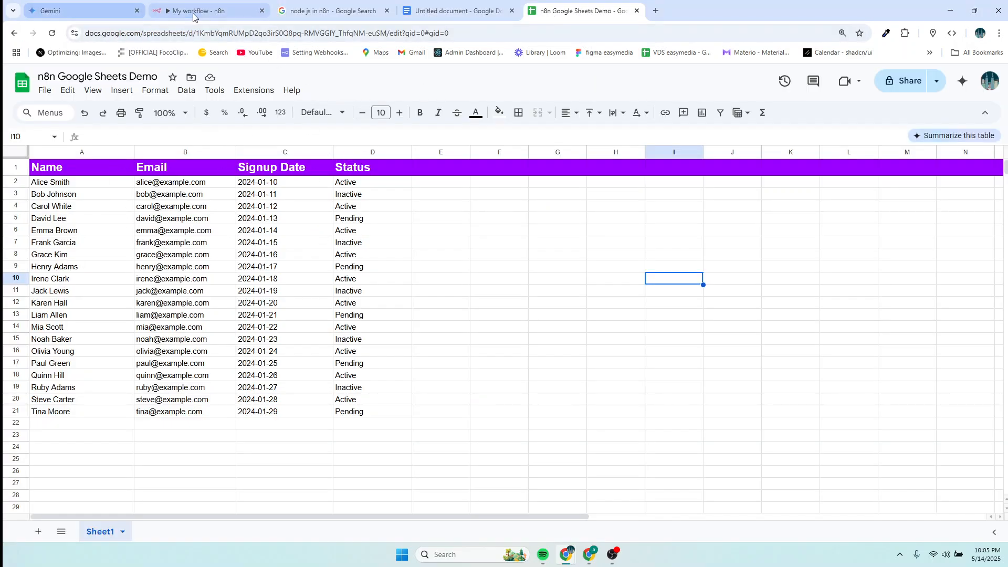
click(213, 13)
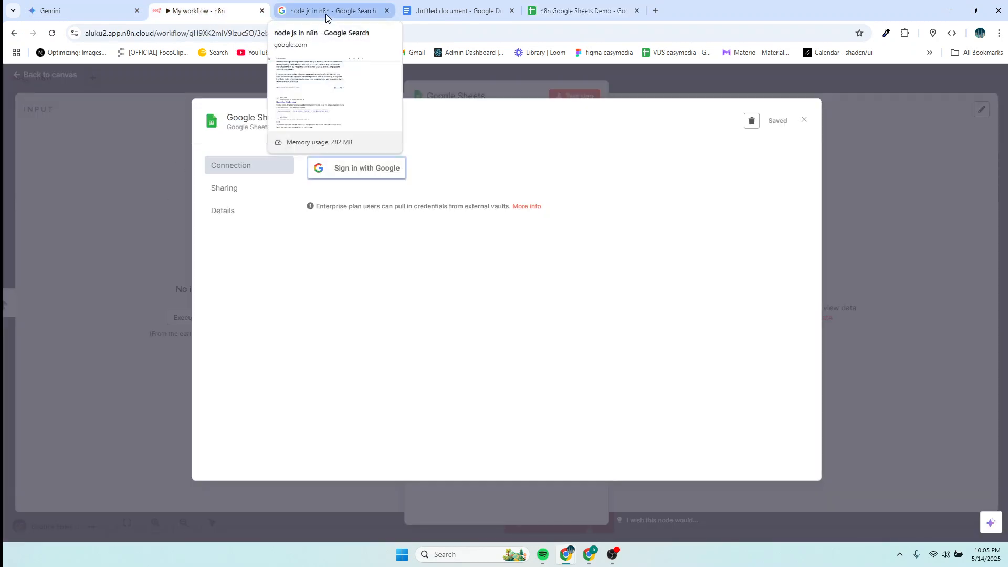
mouse_move(569, 562)
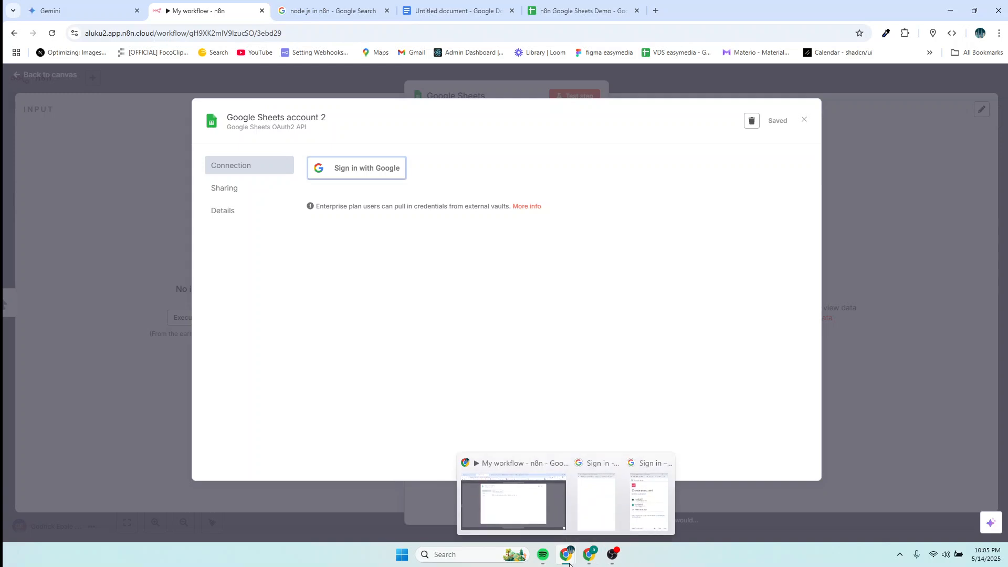
click(641, 496)
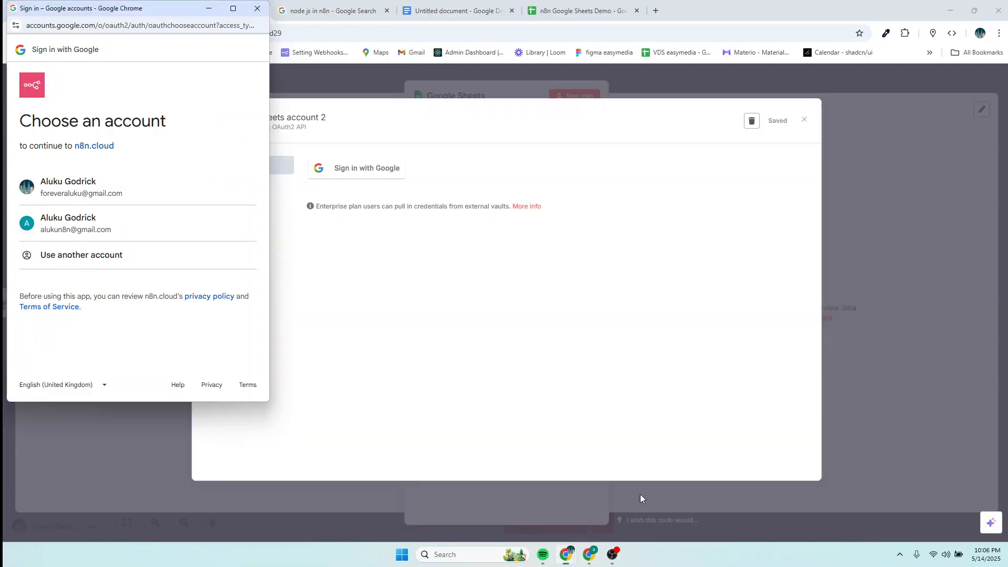
- Sign in with the Google account that owns the spreadsheet, grant n8n.cloud access, and close the credential window
click(66, 189)
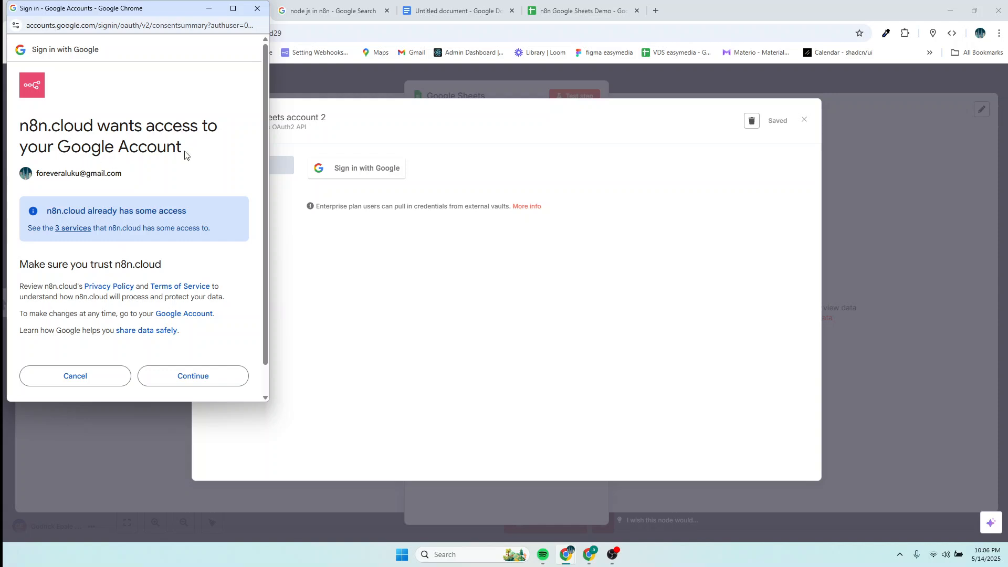
scroll(76, 257, down, 1)
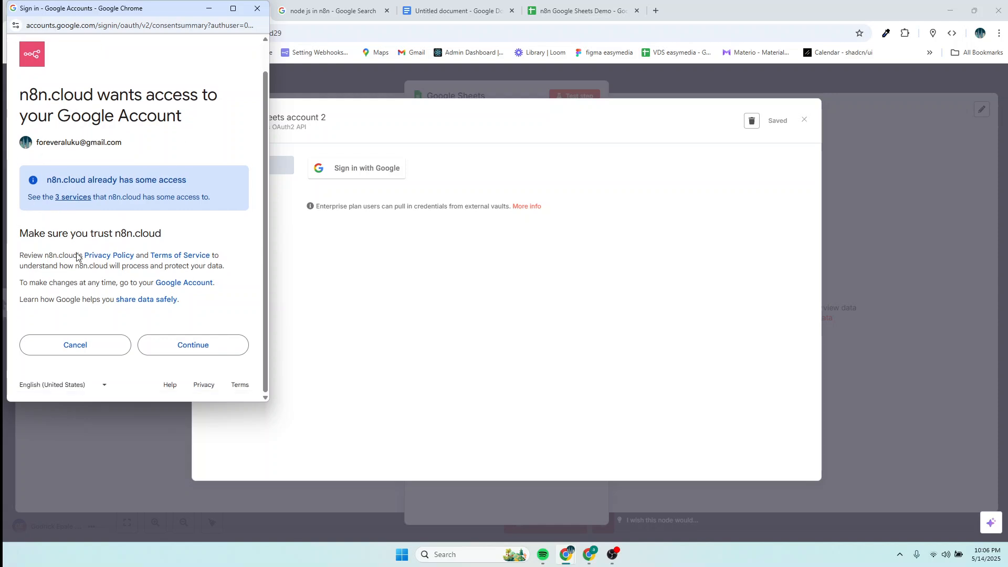
click(185, 349)
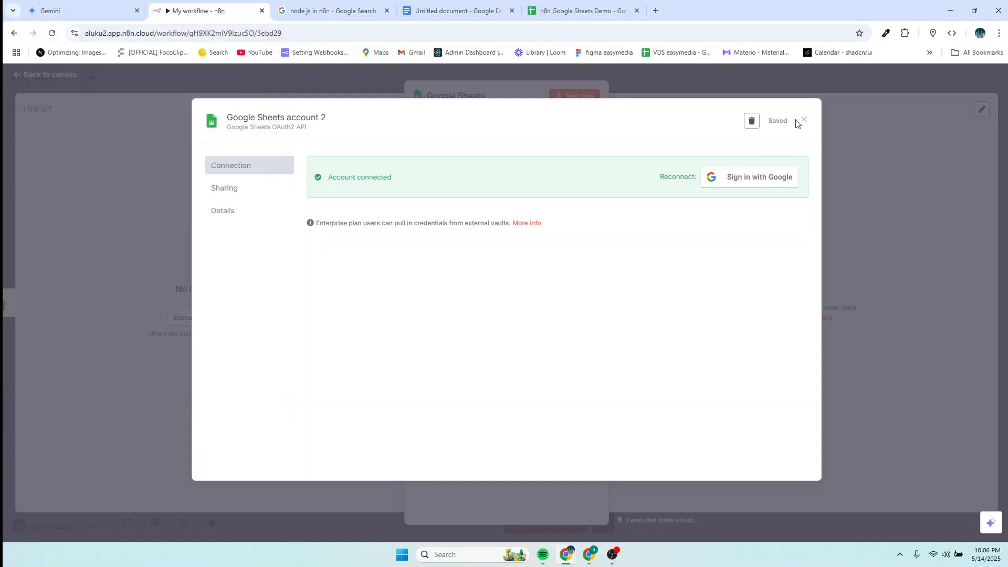
click(107, 134)
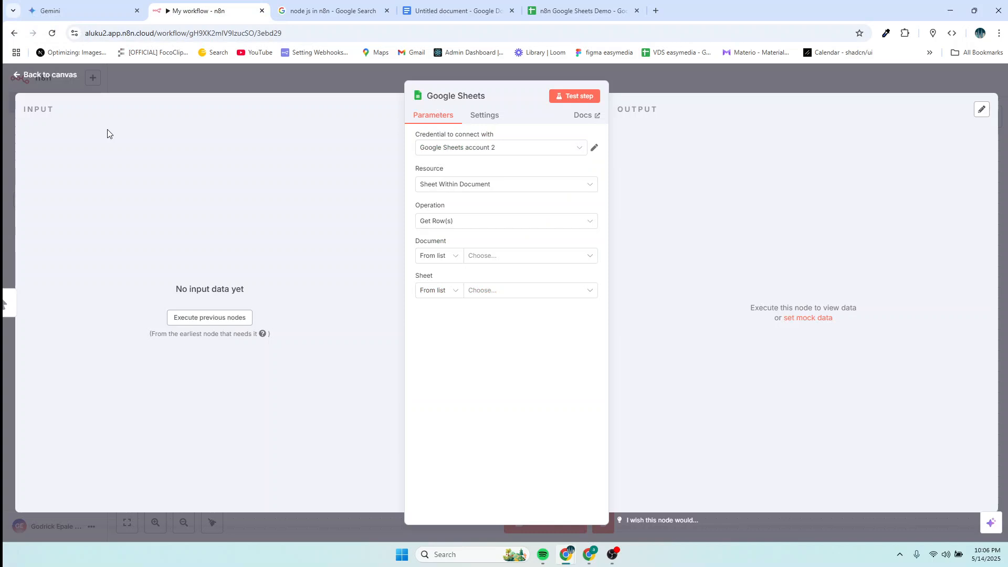
- Set the node's resource to Sheet Within Document and choose n8n Google Sheets Demo as the document
click(462, 190)
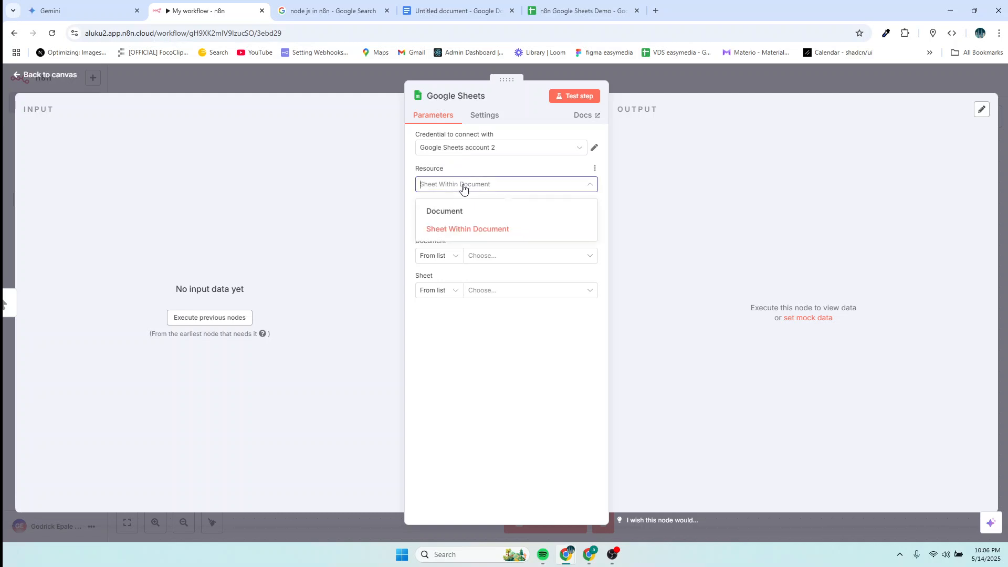
click(461, 234)
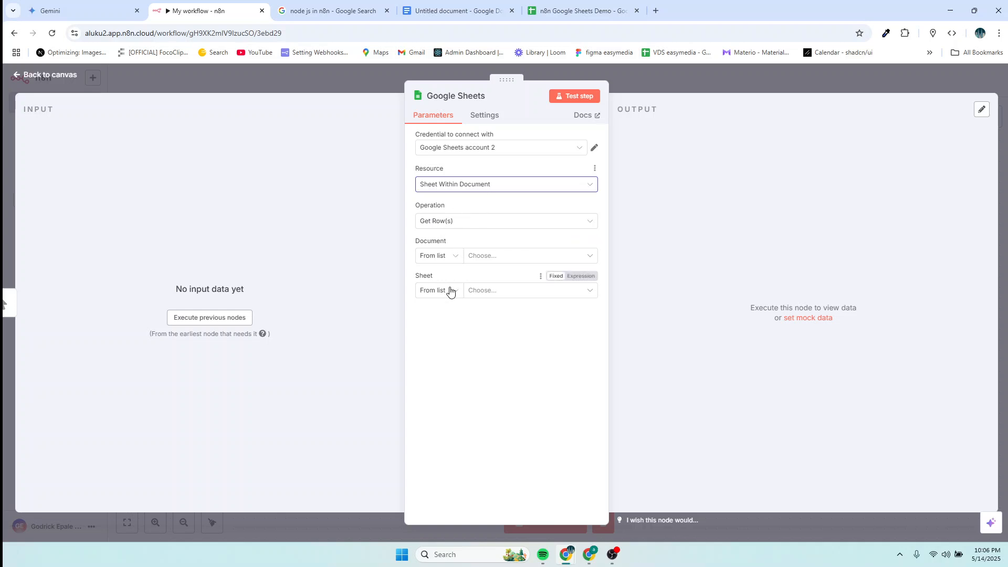
click(493, 261)
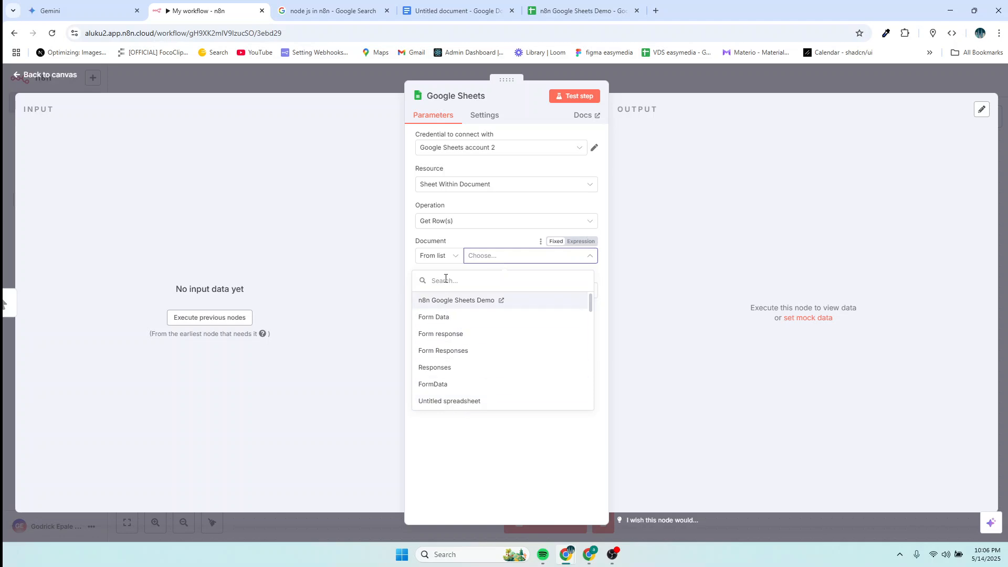
click(580, 10)
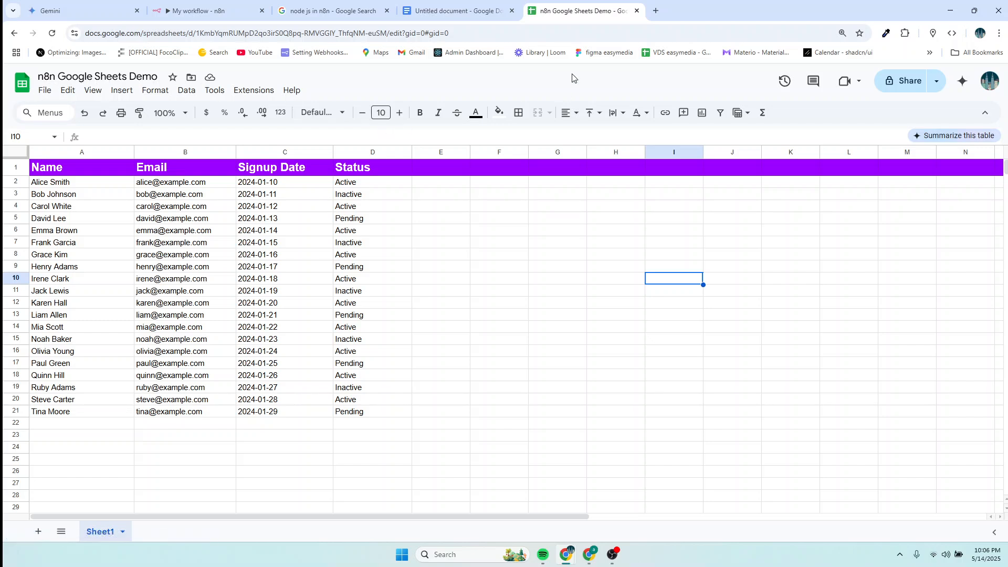
click(199, 12)
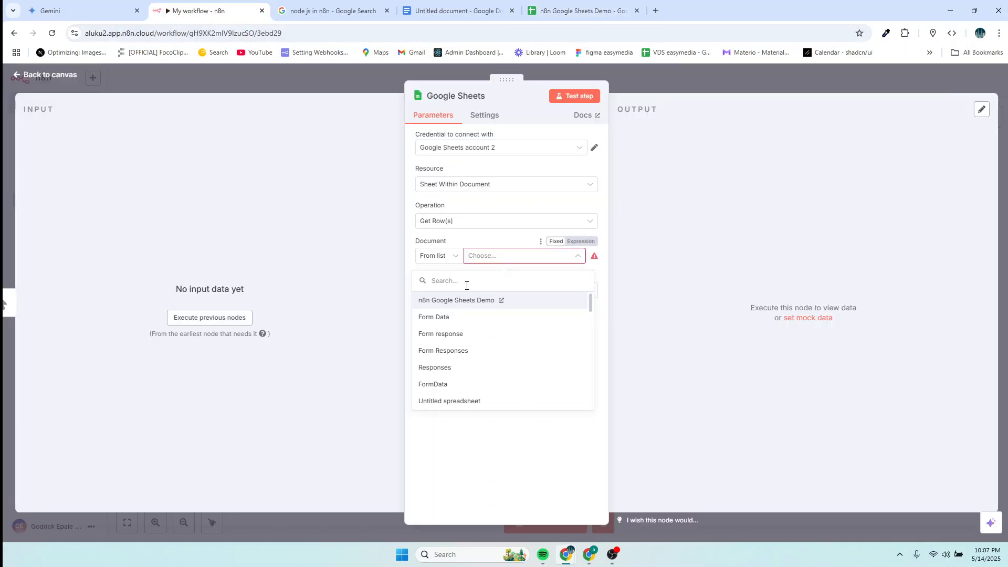
text(n8)
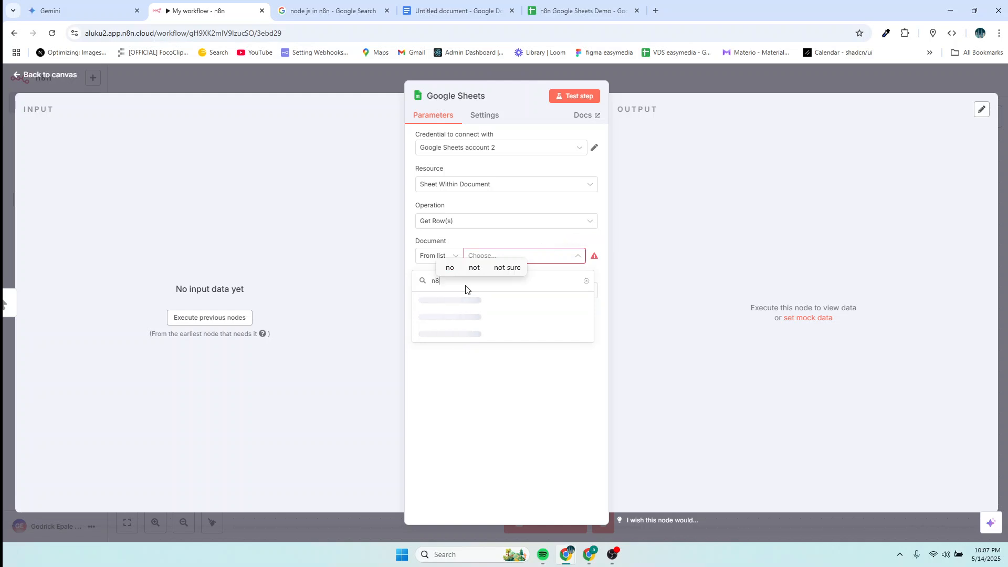
text(n google )
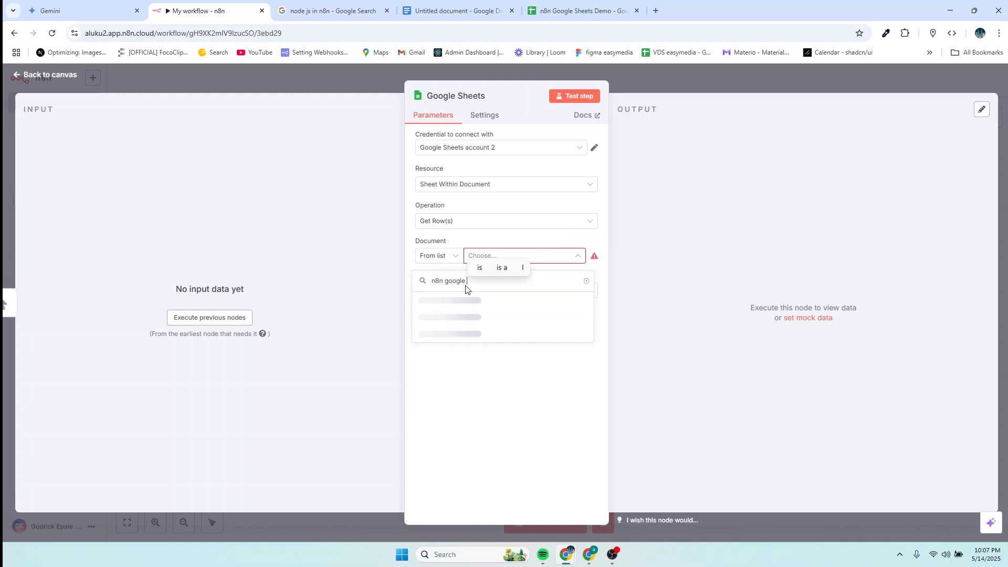
text(sheet)
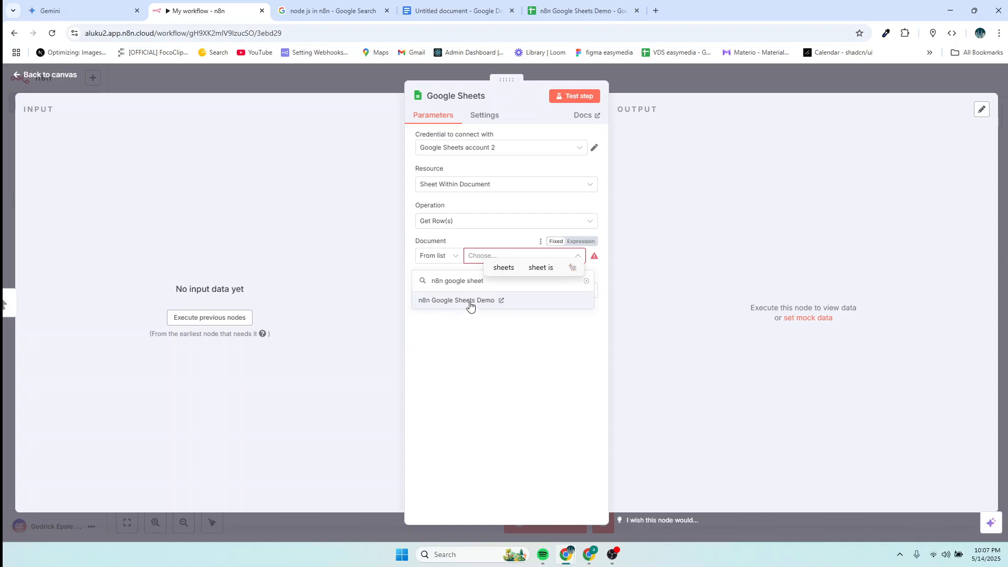
click(470, 306)
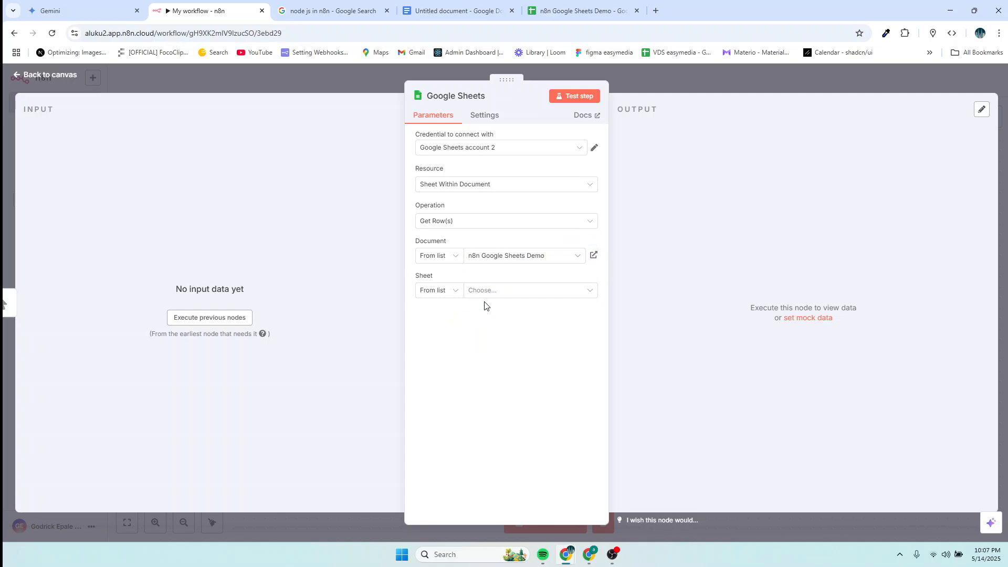
- Check the sheet name in the spreadsheet and choose Sheet1 as the node's sheet
click(517, 291)
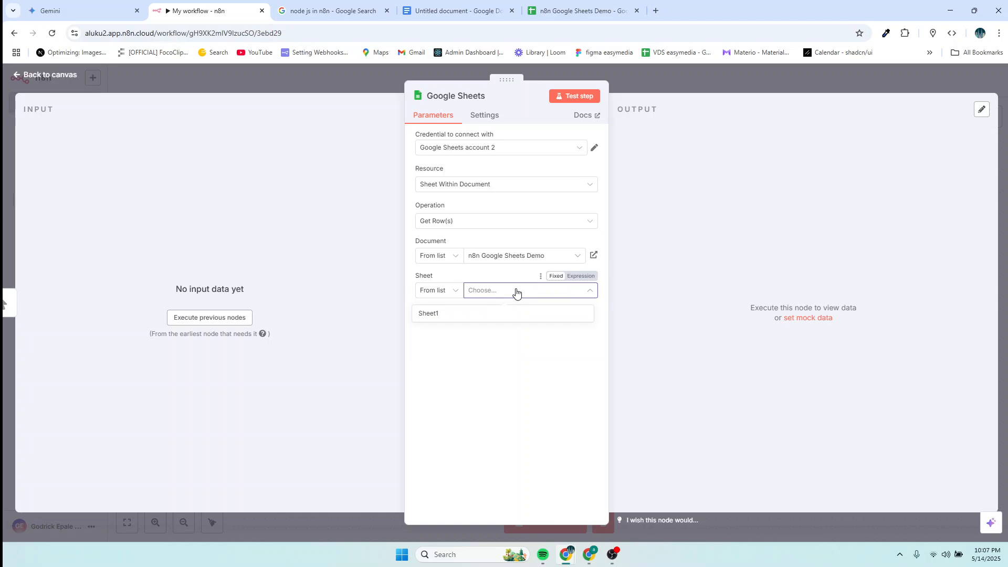
click(558, 11)
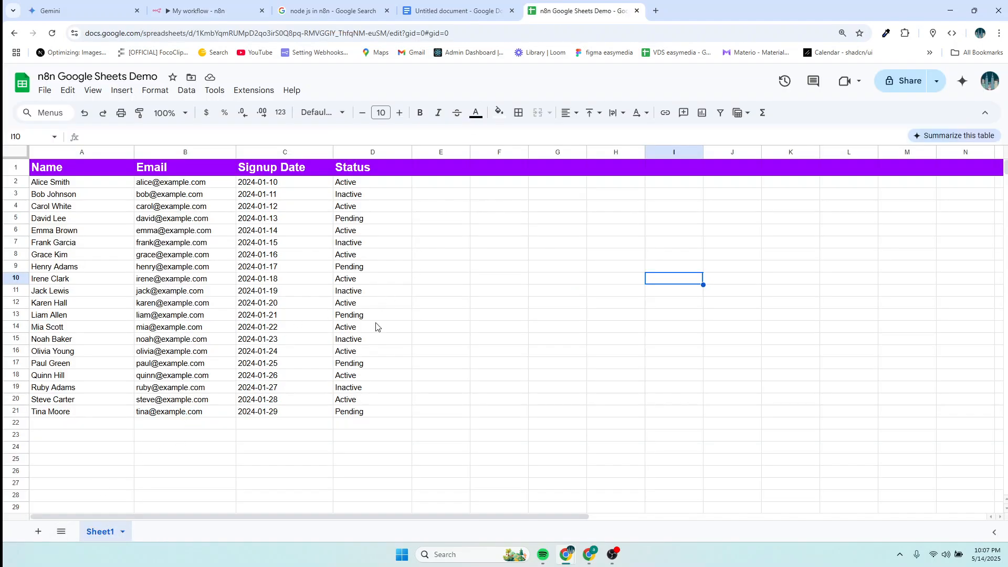
click(206, 11)
click(493, 296)
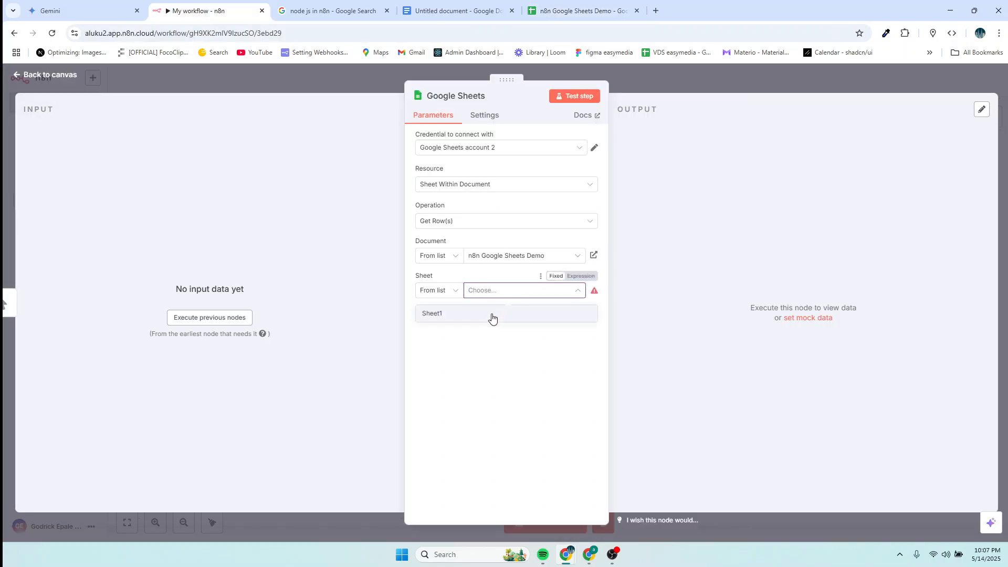
click(428, 315)
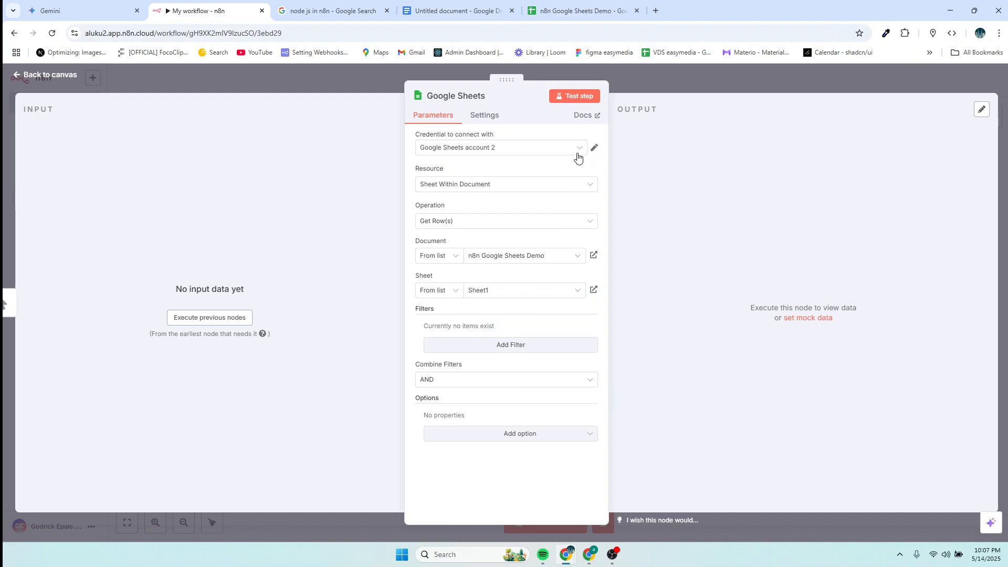
- Test the Google Sheets node and show its output as a table
click(575, 98)
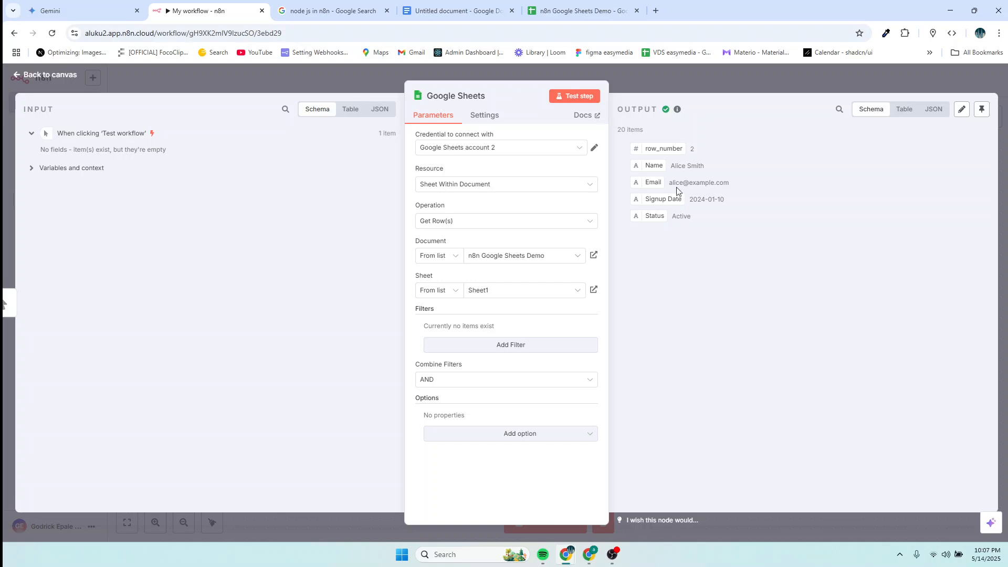
click(910, 116)
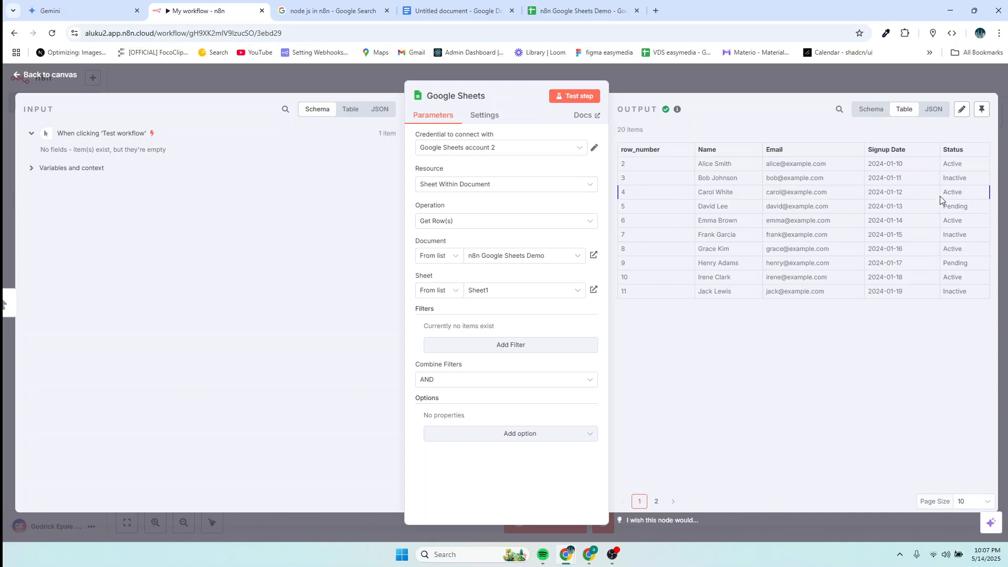
- Review the Google Sheets node's output as JSON down to its last item and return to the workflow canvas
click(933, 114)
scroll(653, 163, down, 8)
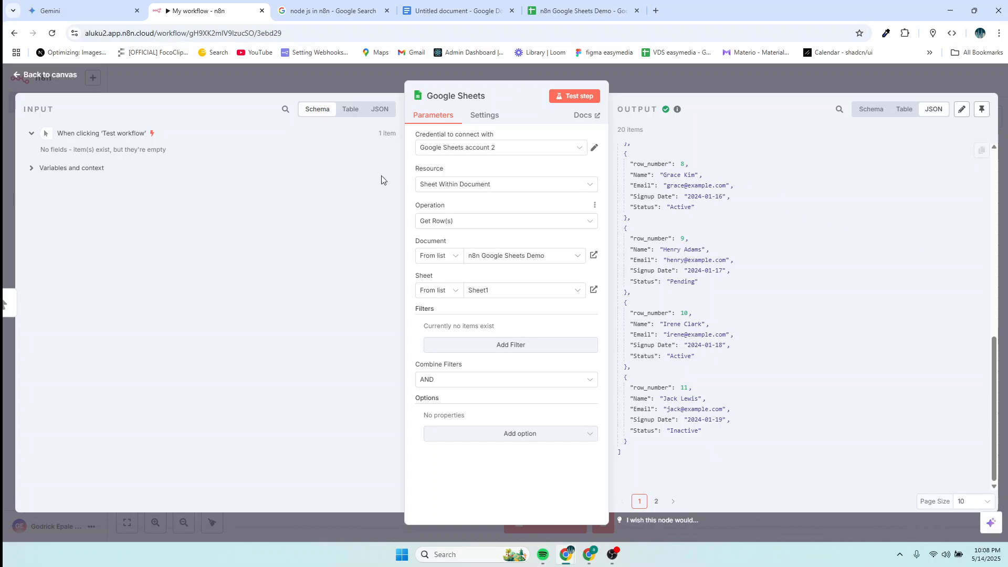
click(63, 75)
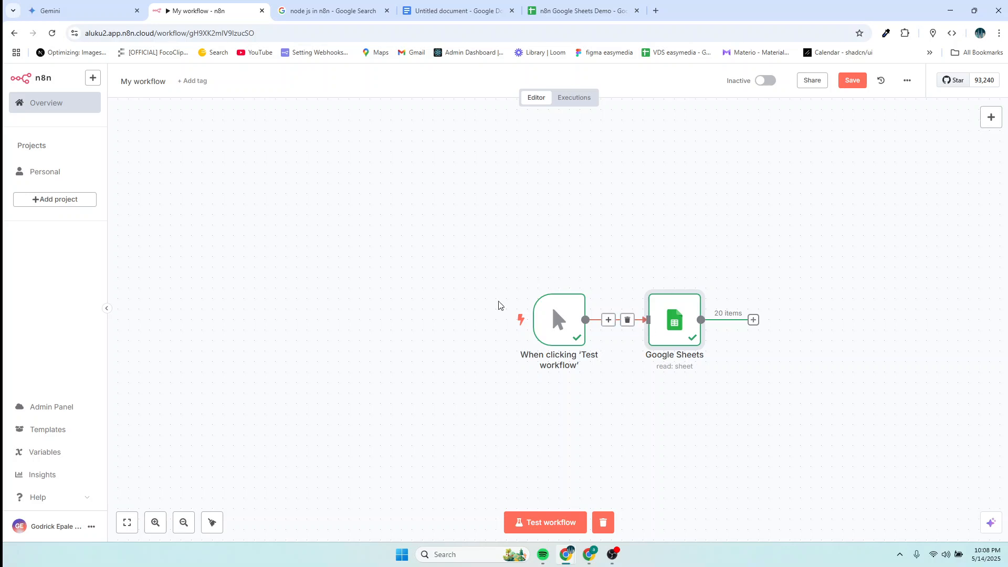
- Add a Convert to File node after the Google Sheets node, using the Convert to JSON action
mouse_move(675, 338)
click(754, 320)
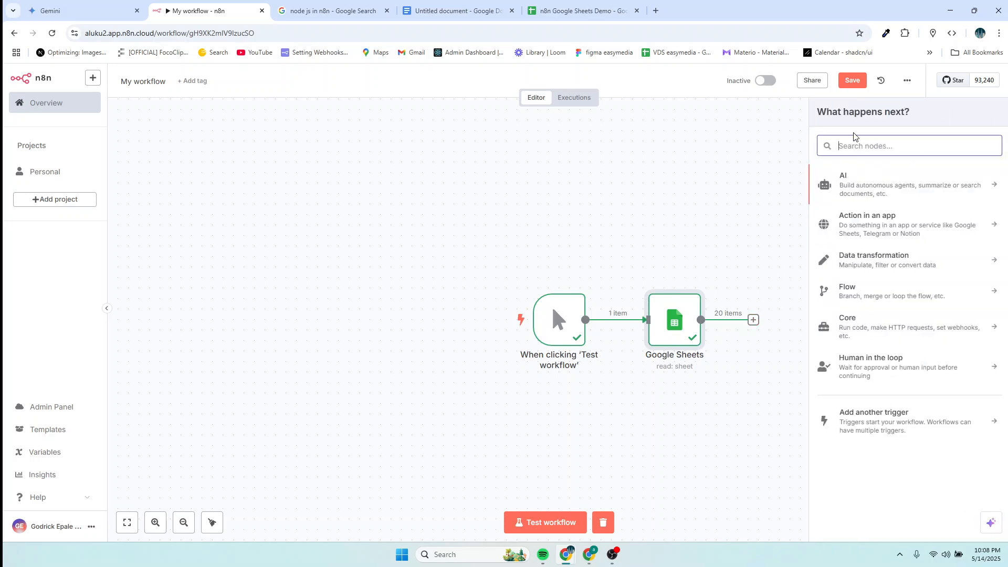
mouse_move(662, 342)
click(557, 16)
click(197, 12)
text(jso)
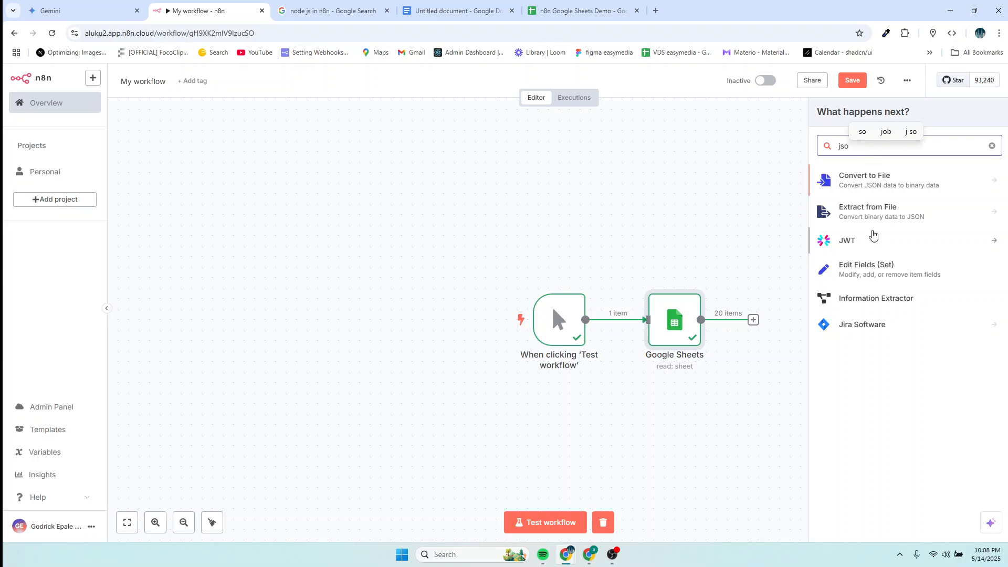
click(865, 184)
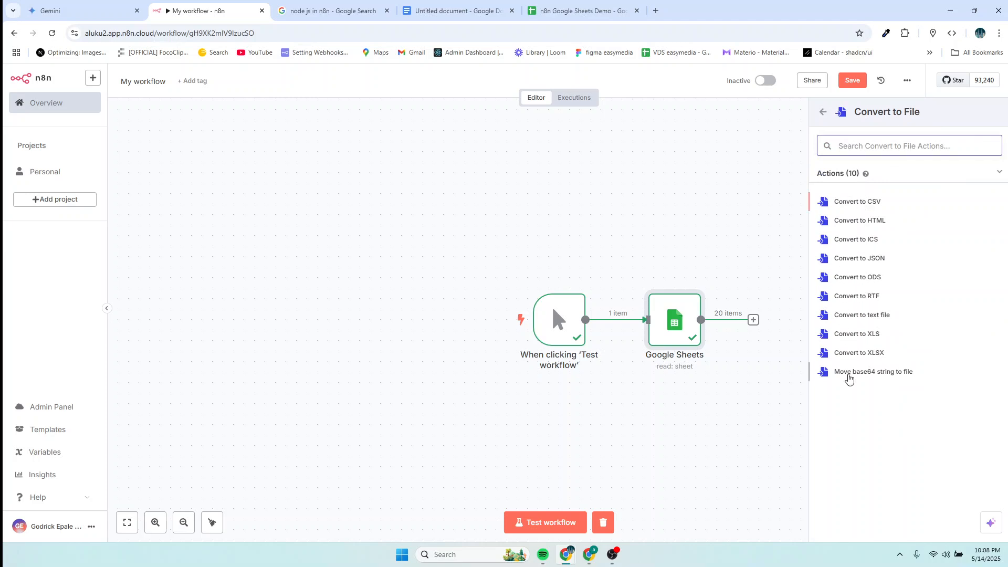
click(850, 259)
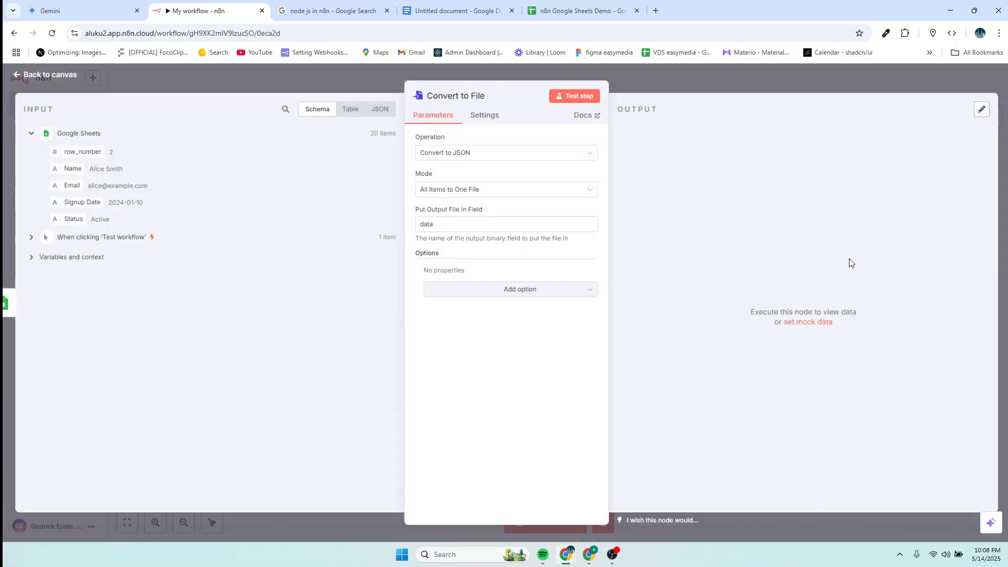
- Test the Convert to File node and view the generated JSON file's contents through to the end
click(575, 96)
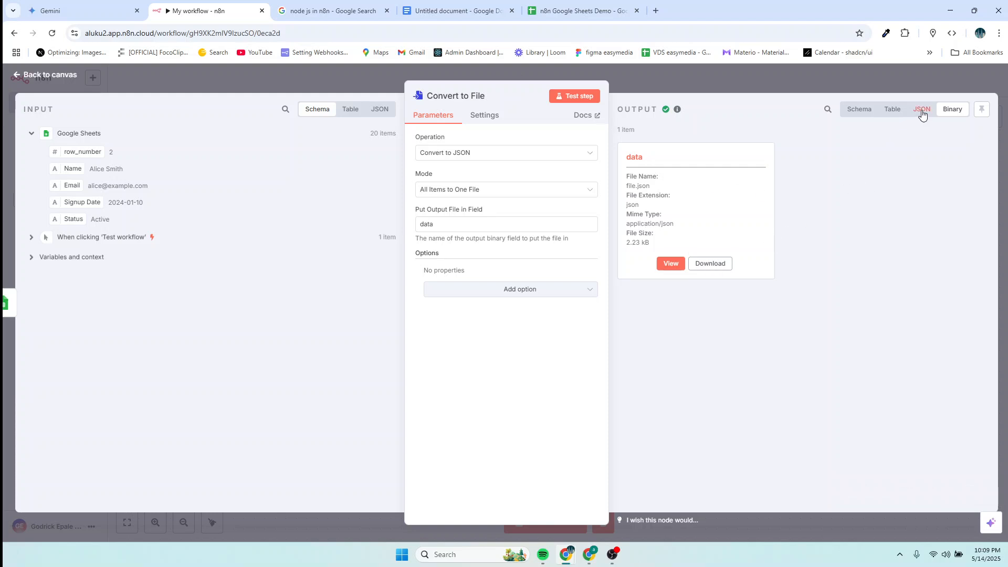
click(672, 264)
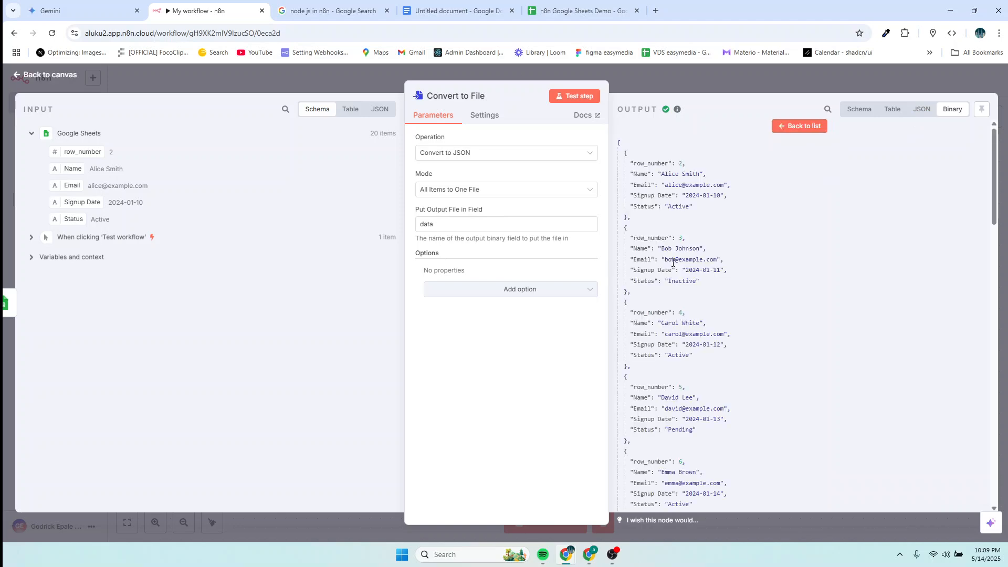
scroll(656, 193, down, 12)
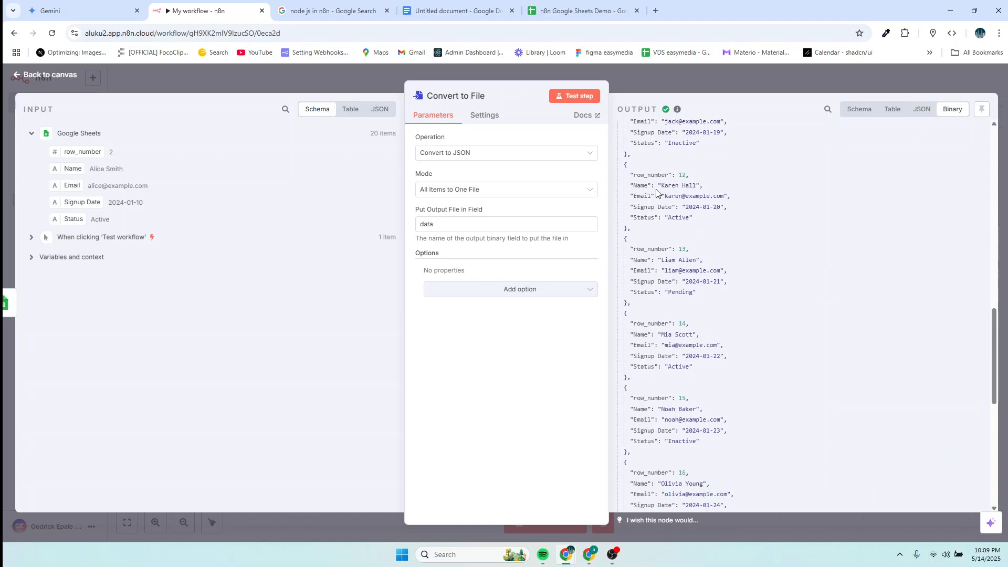
scroll(656, 193, down, 8)
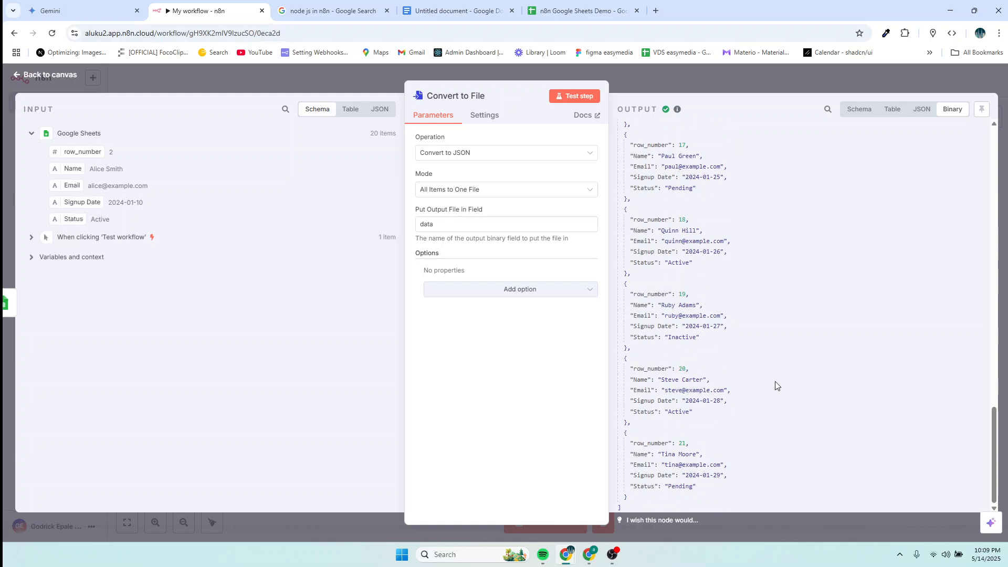